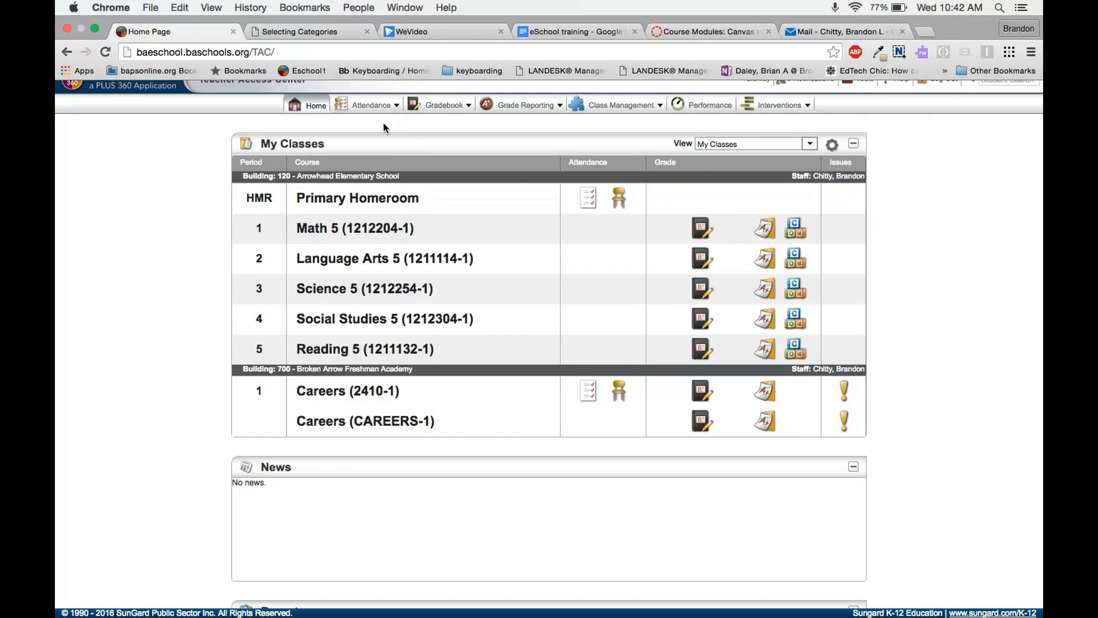
Step: Add a Daily Work category in Gradebook Setup with weight 60, marking periods S1 and S2, and missing scores counting as zero
mouse_move(446, 108)
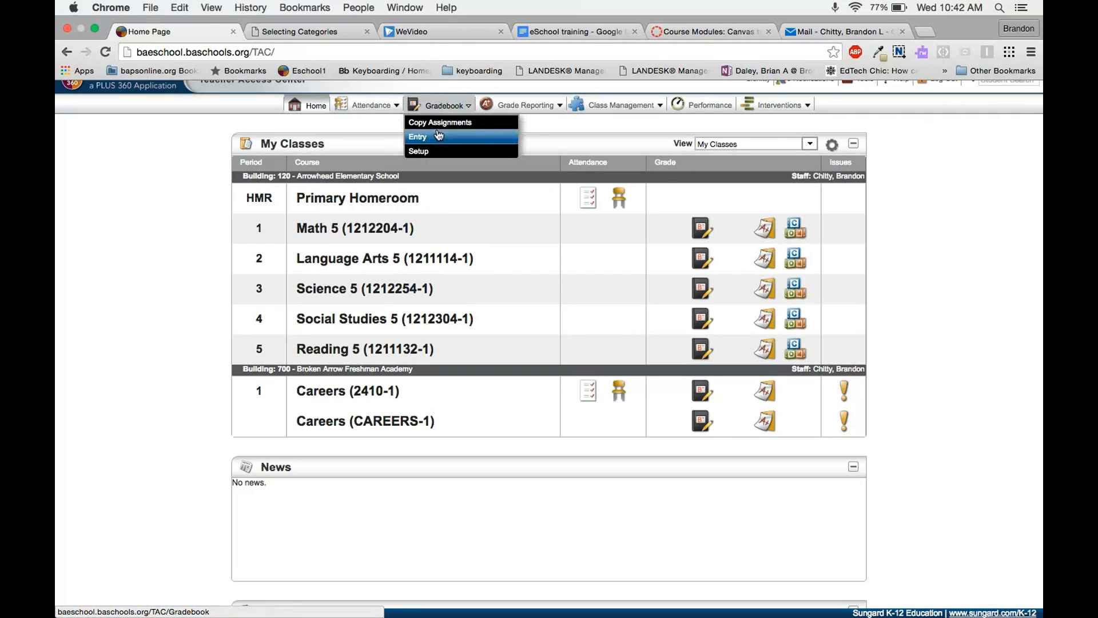
left_click(434, 154)
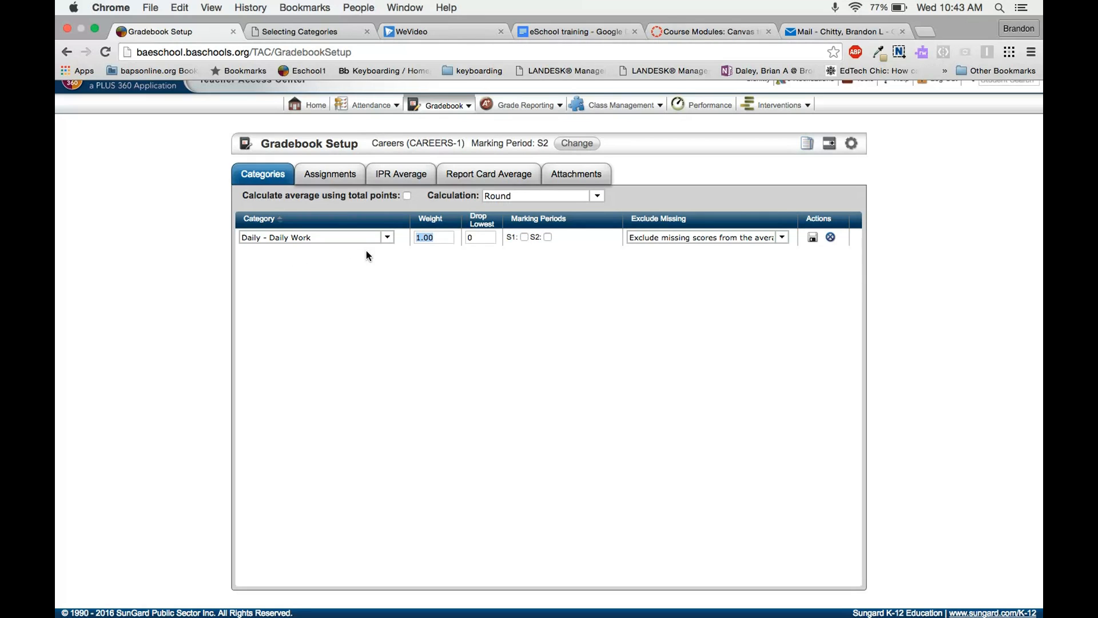
left_click(387, 239)
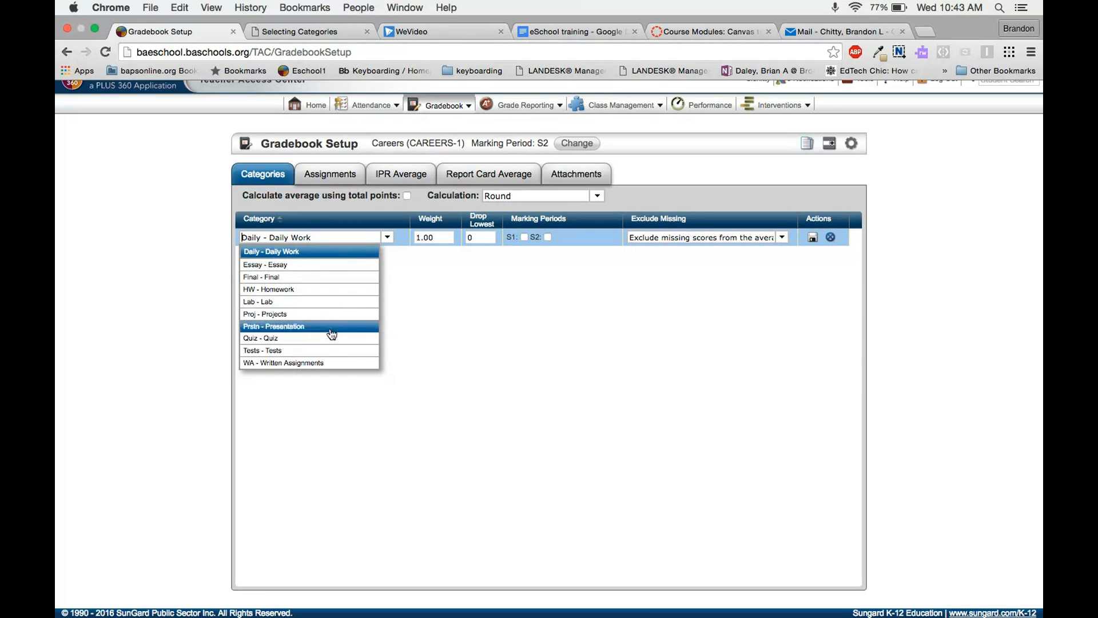
left_click(299, 251)
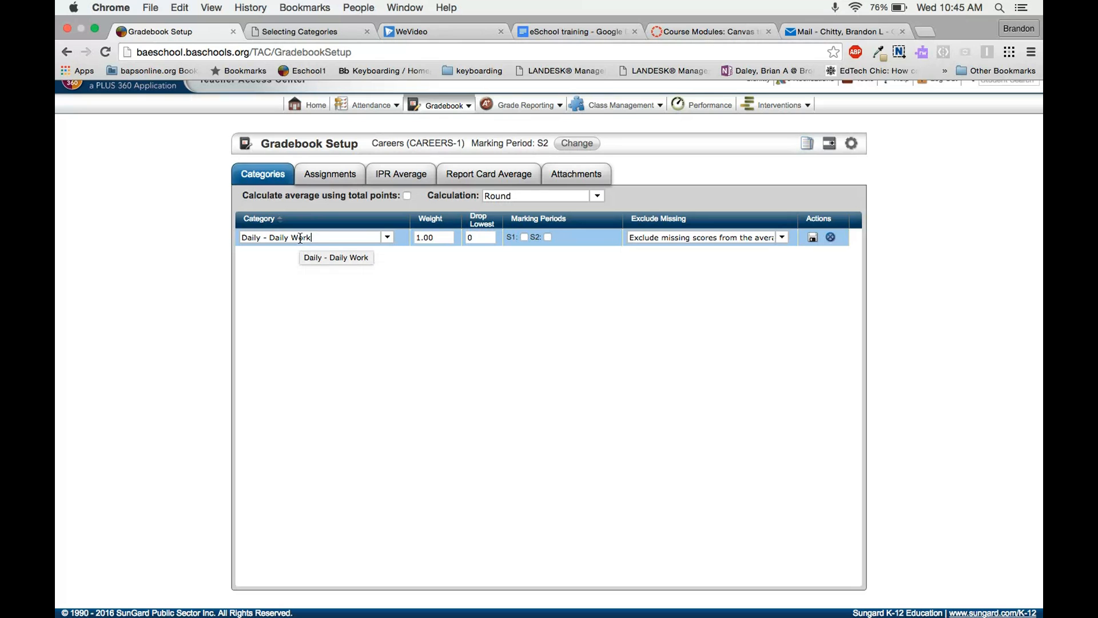
left_click_drag(436, 238, 407, 238)
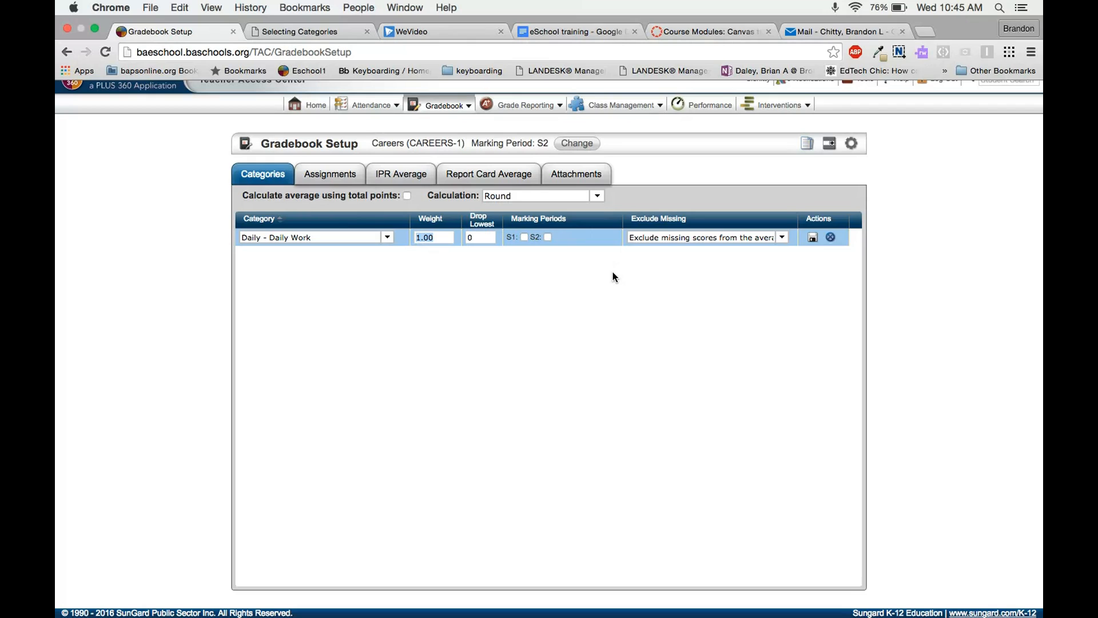
type("60")
left_click(787, 242)
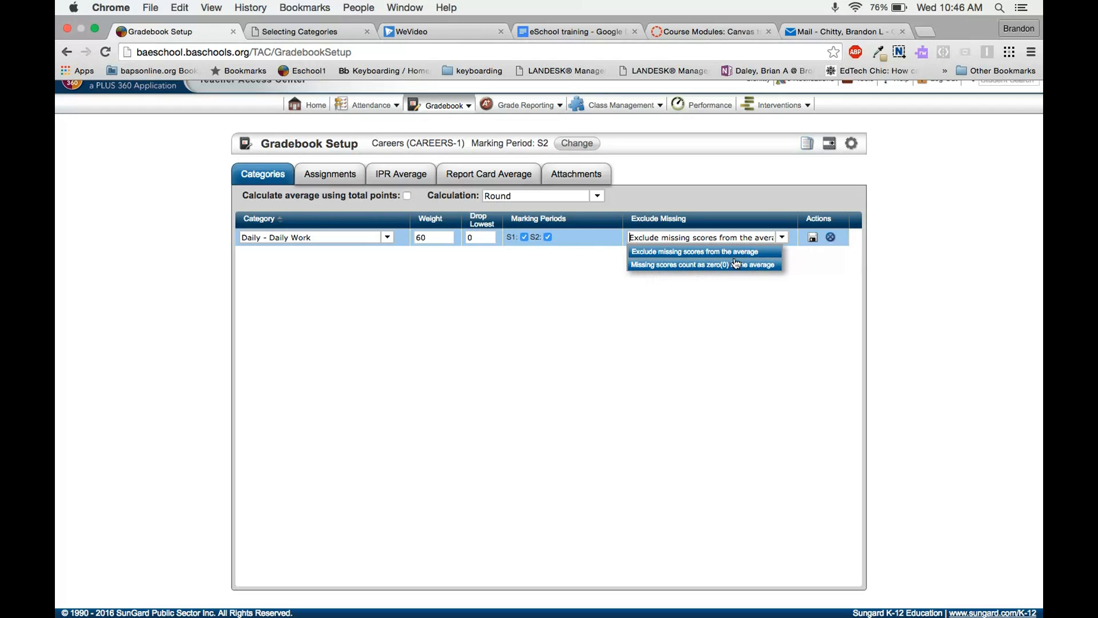
left_click(704, 265)
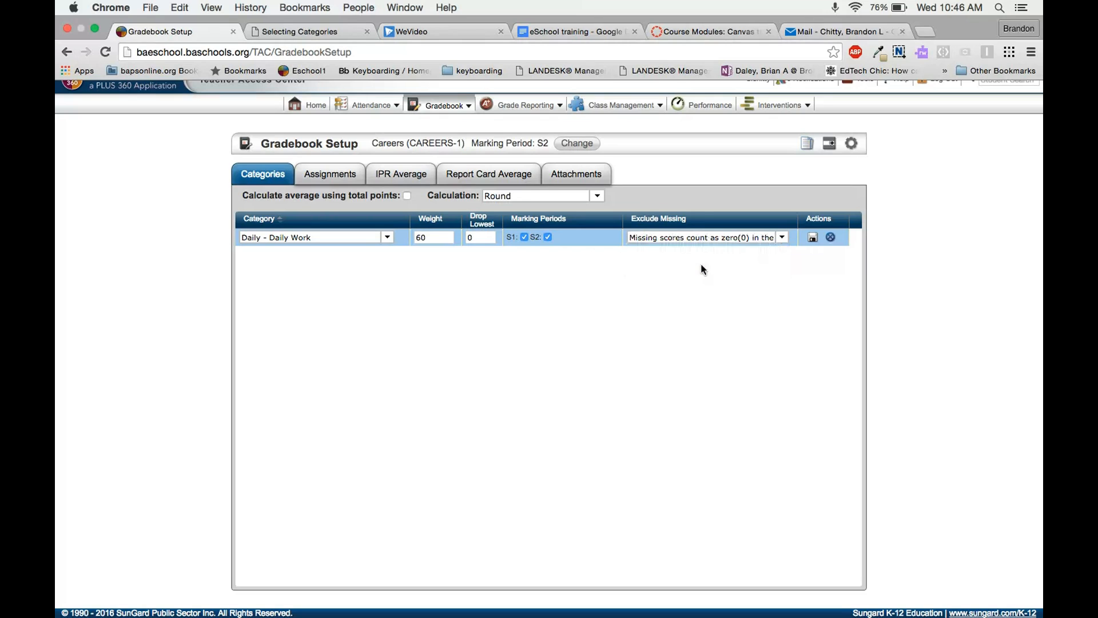
left_click(812, 238)
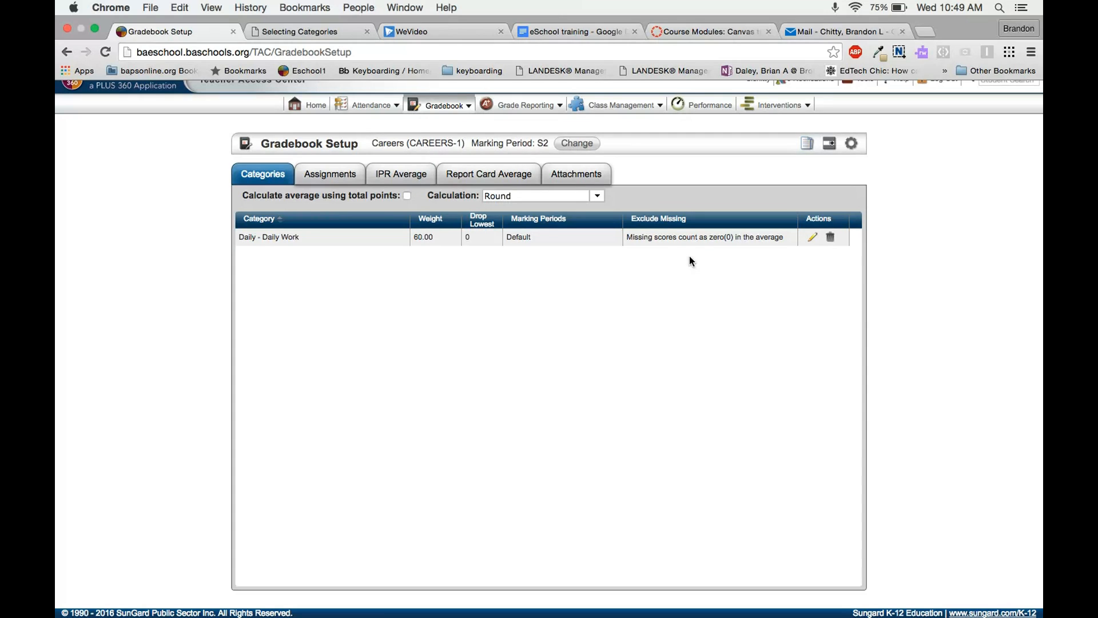
Step: Add and save a Homework category with a weight of 10 and missing scores counting as zero in the average
left_click(830, 147)
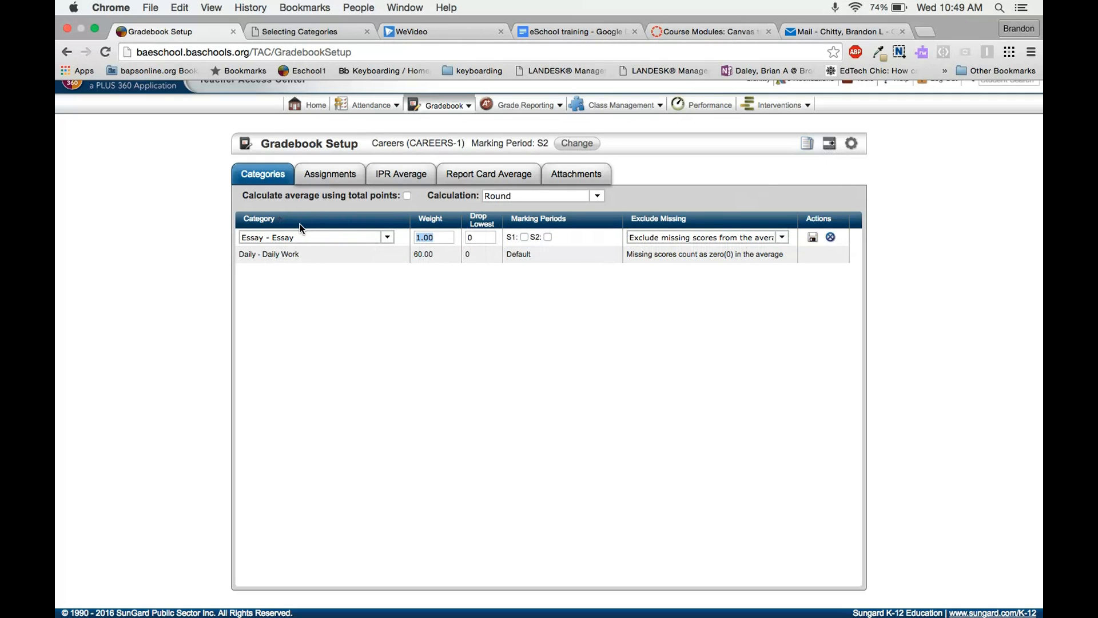
left_click(387, 239)
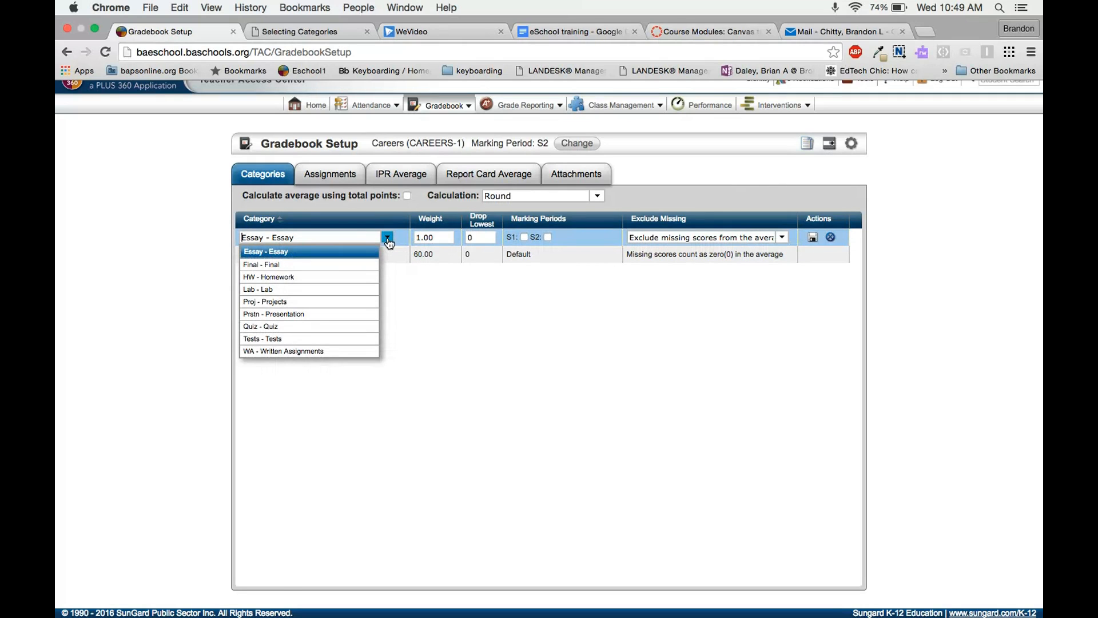
left_click(317, 277)
left_click(448, 239)
type("1")
key("BackSpace")
type("10")
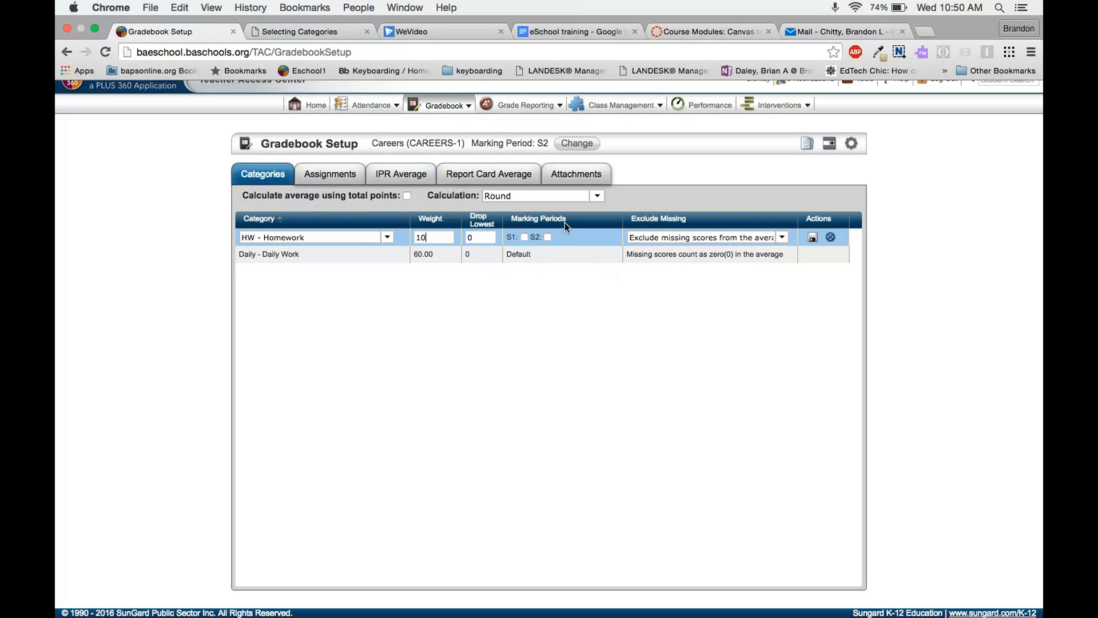
left_click(784, 237)
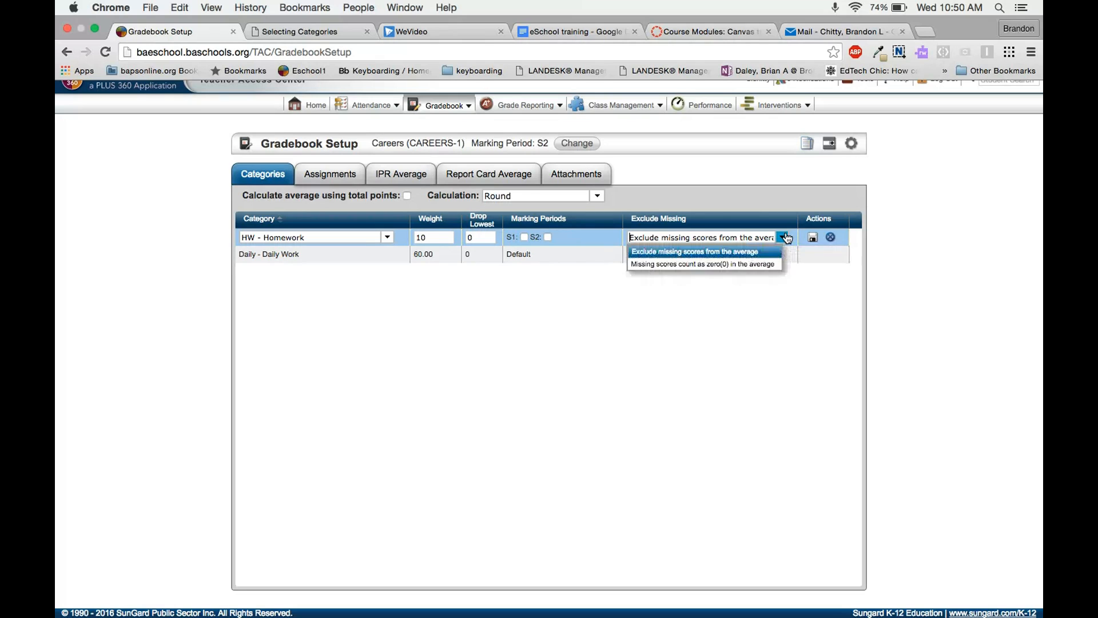
left_click(733, 264)
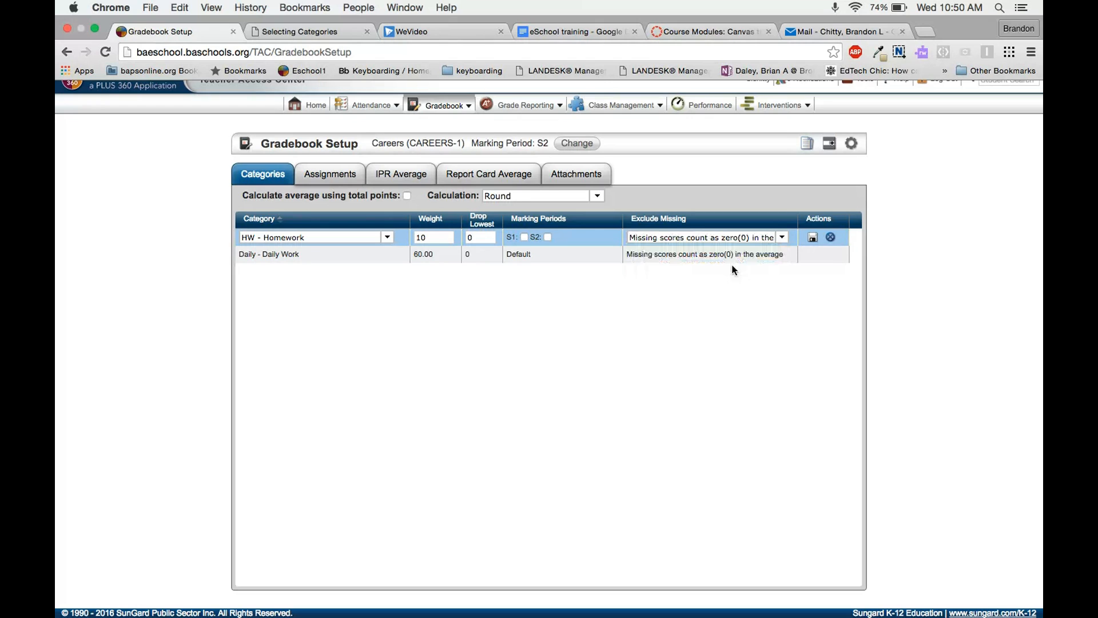
left_click(814, 237)
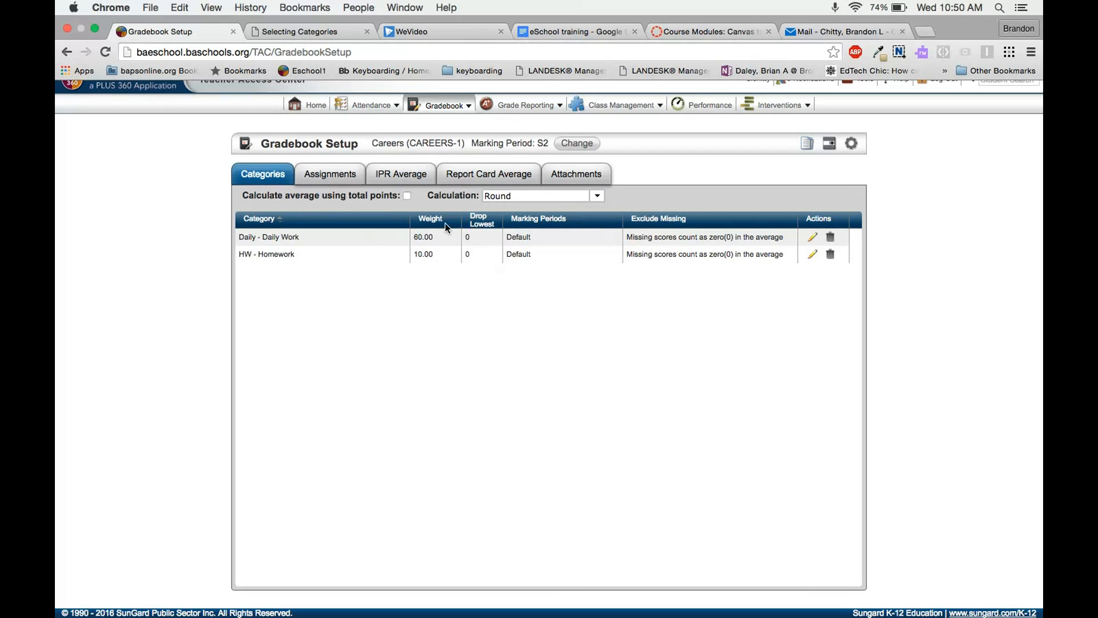
Step: Add and save a Lab category with a weight of 20 and missing scores counting as zero in the average
left_click(832, 149)
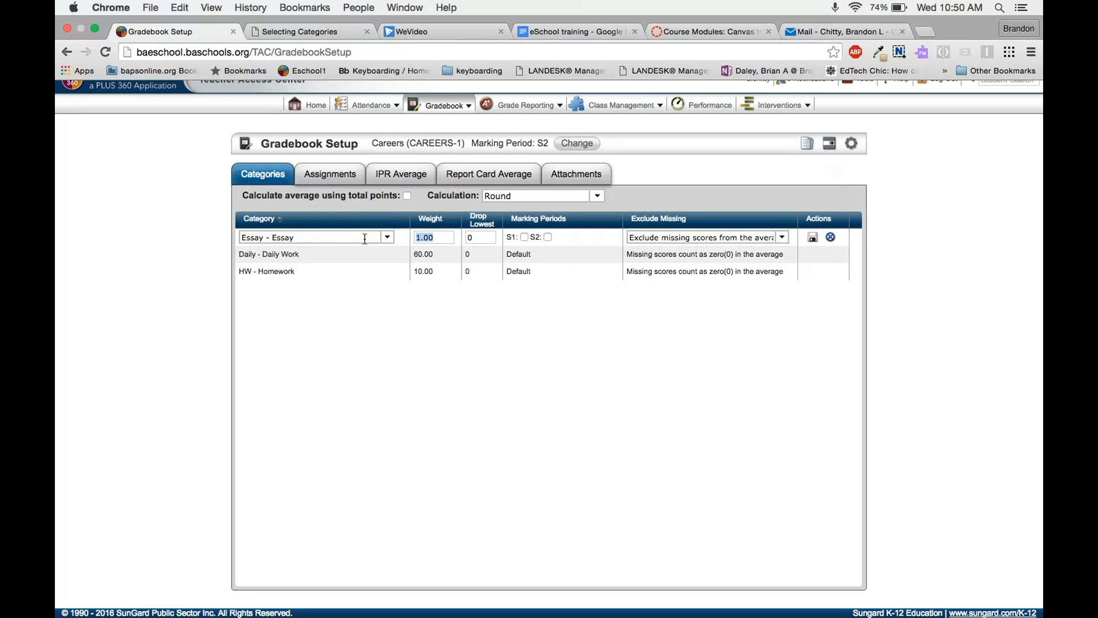
left_click(388, 238)
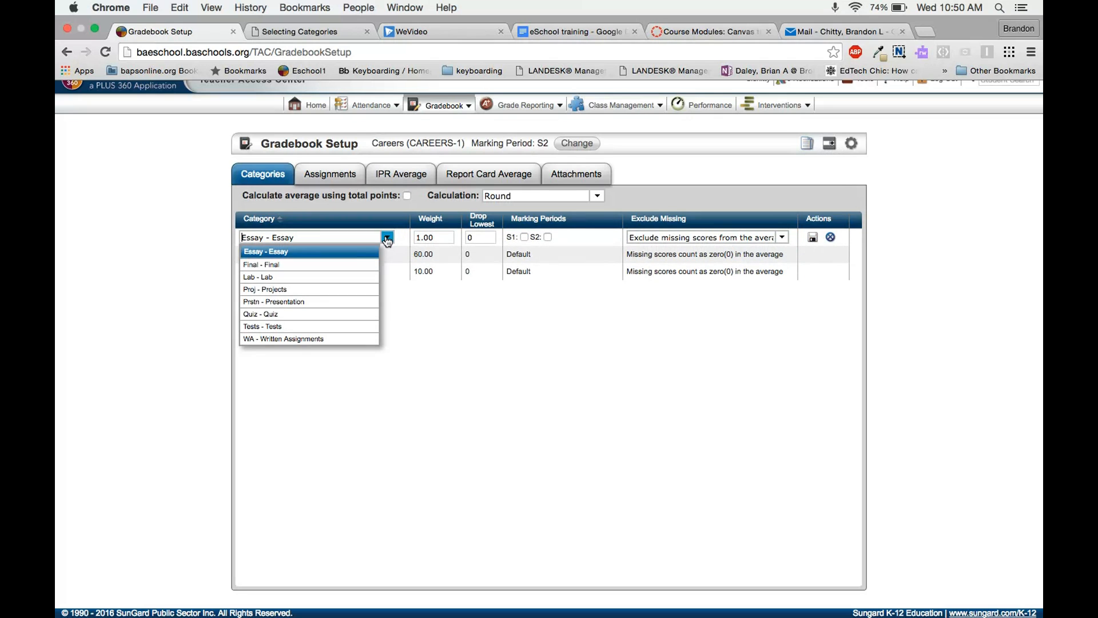
left_click(274, 274)
double_click(442, 239)
type("2")
type("0")
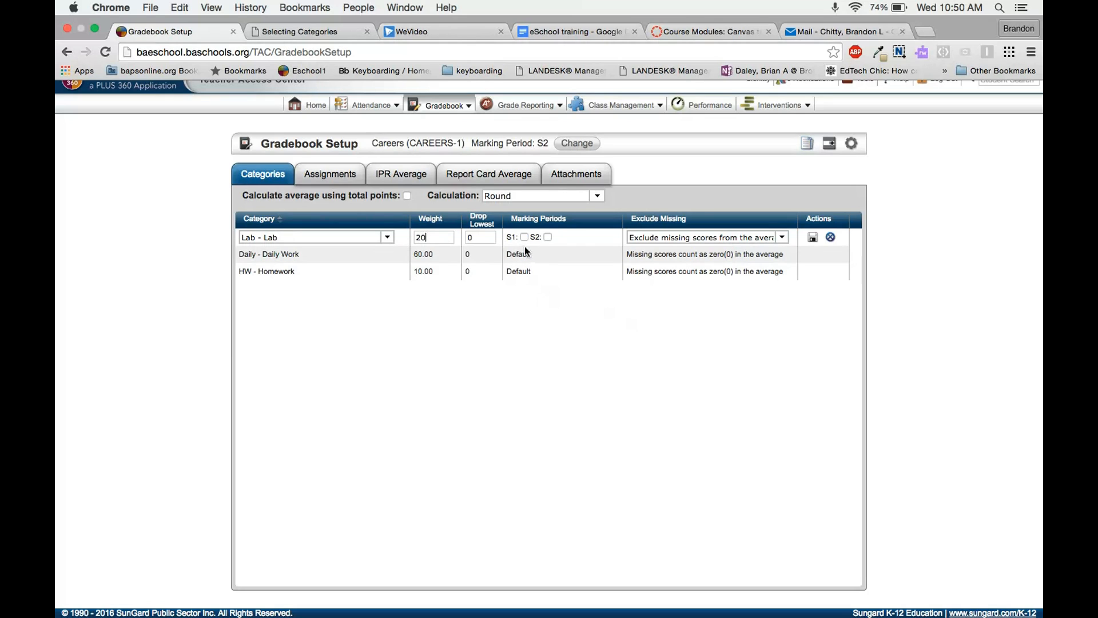
left_click(782, 240)
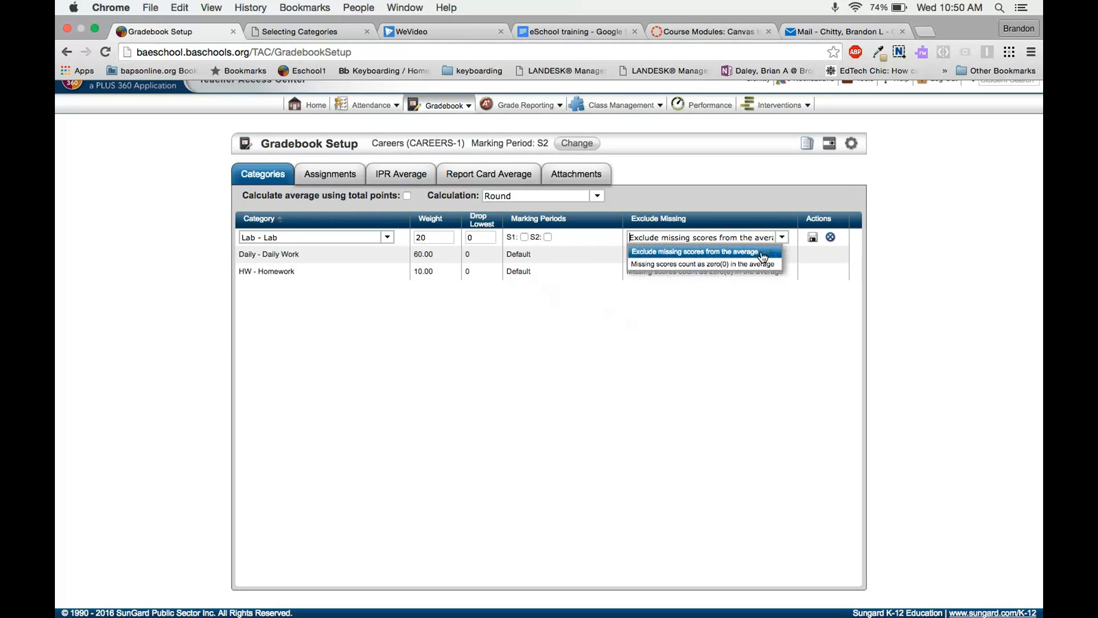
left_click(750, 268)
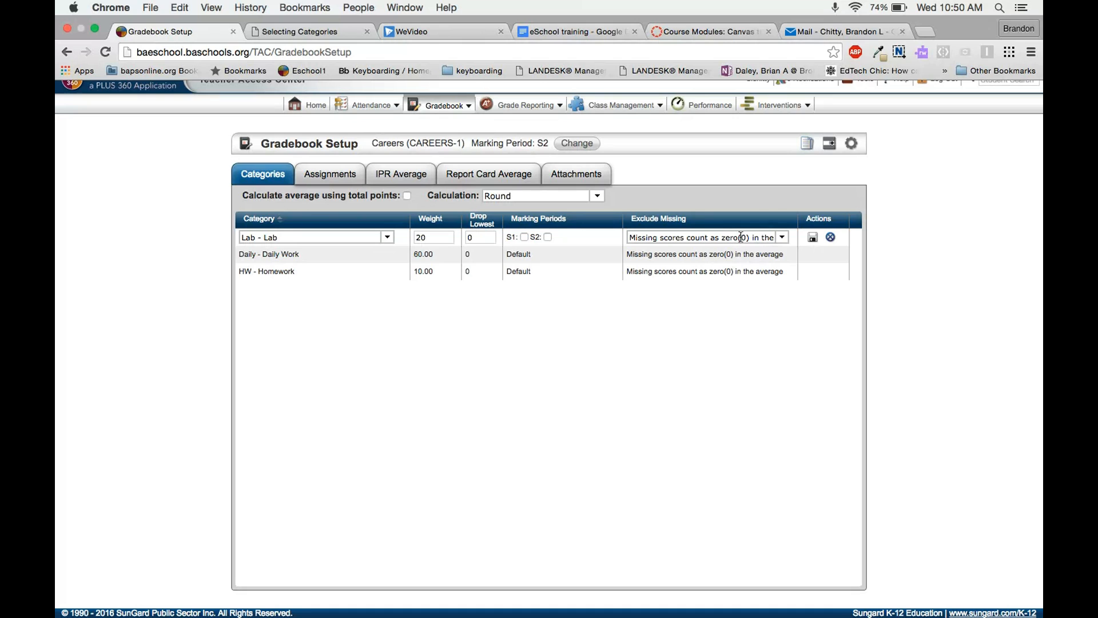
left_click(809, 239)
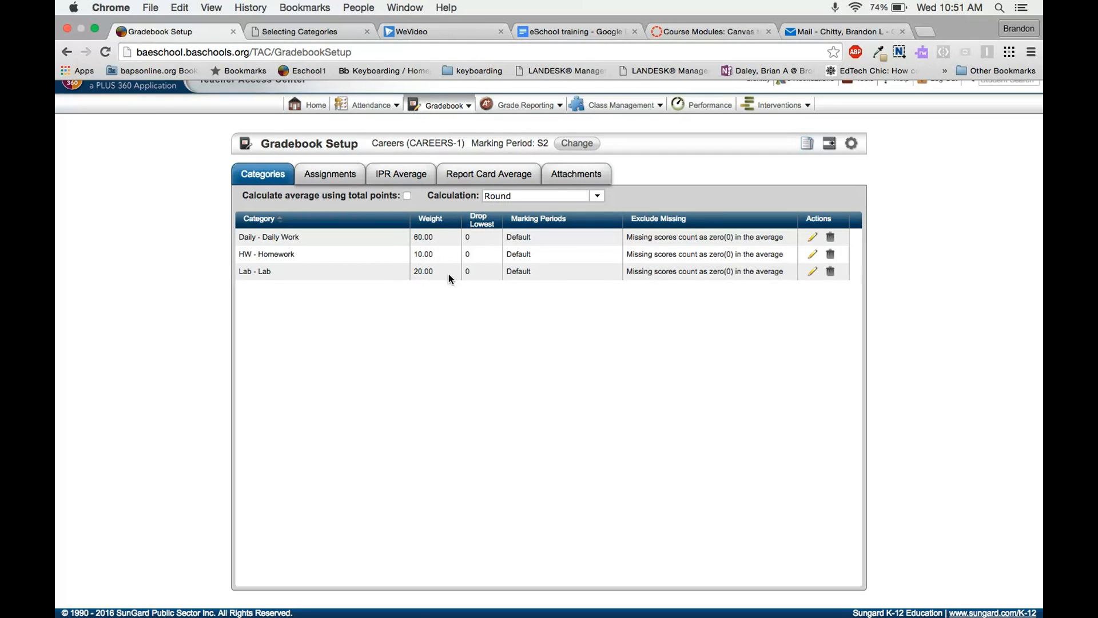
Step: Add and save a Tests category with a weight of 10 and missing scores counting as zero in the average
left_click(829, 146)
left_click(389, 238)
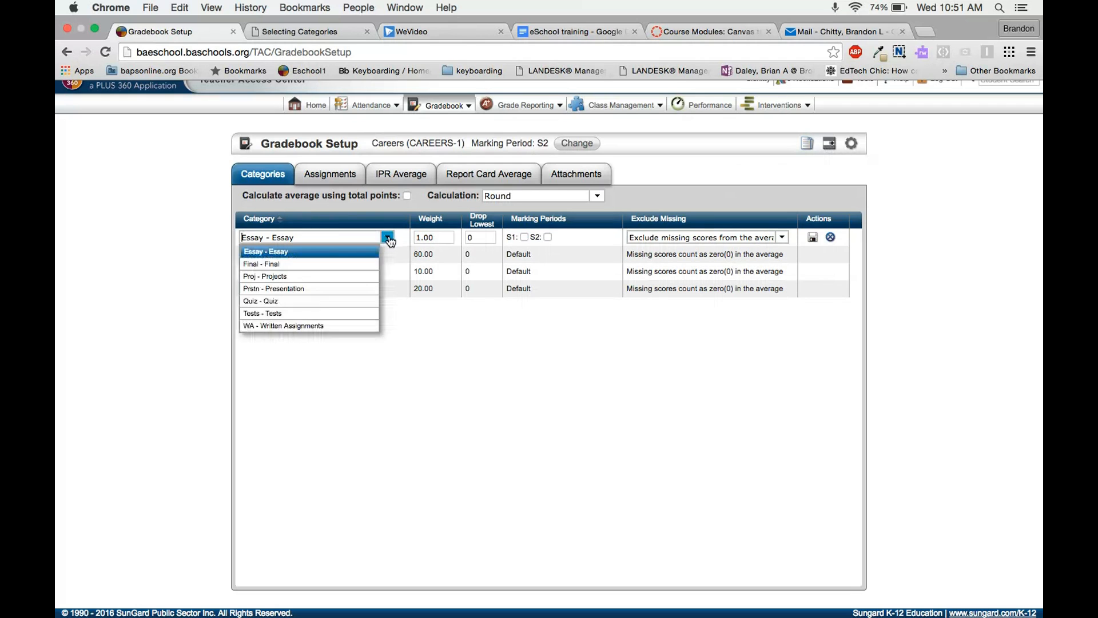
left_click(286, 312)
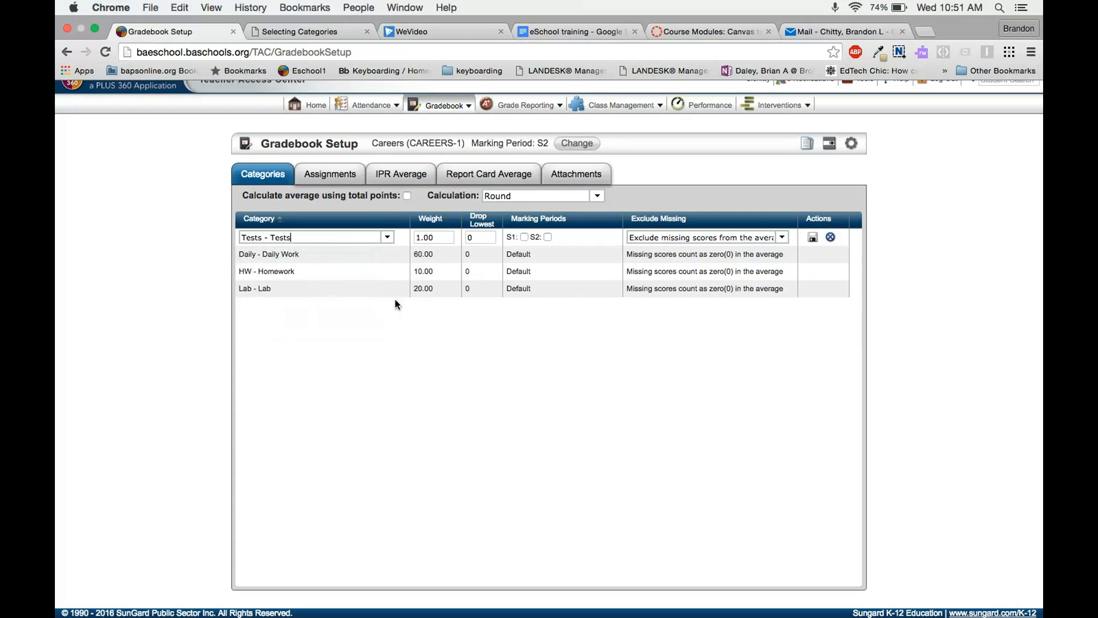
left_click_drag(451, 237, 399, 237)
type("10")
left_click(781, 238)
left_click(759, 266)
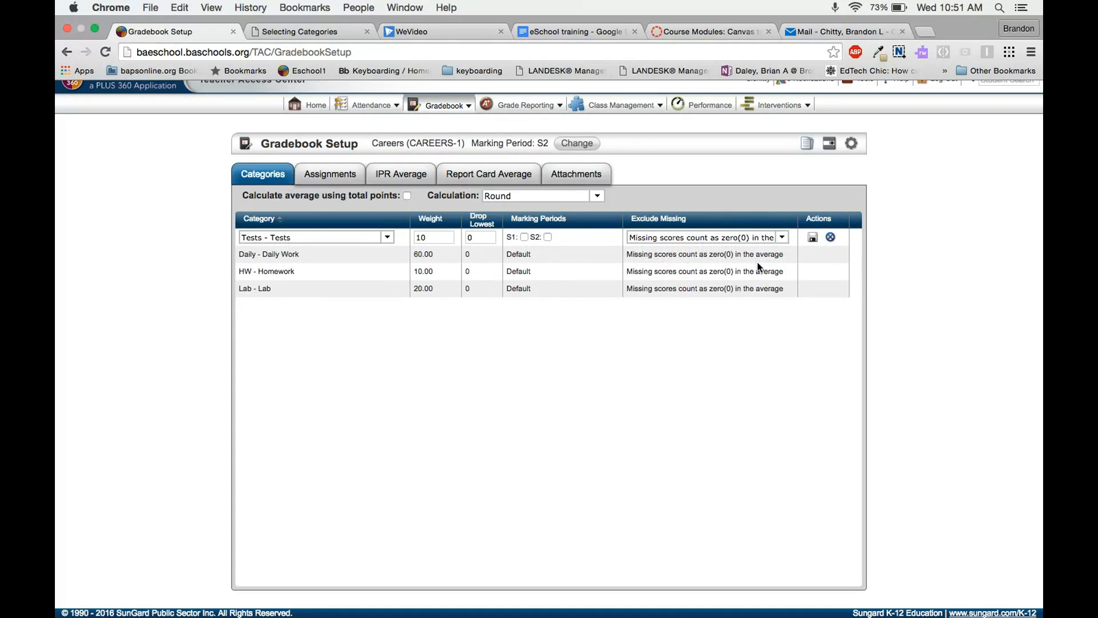
left_click(814, 236)
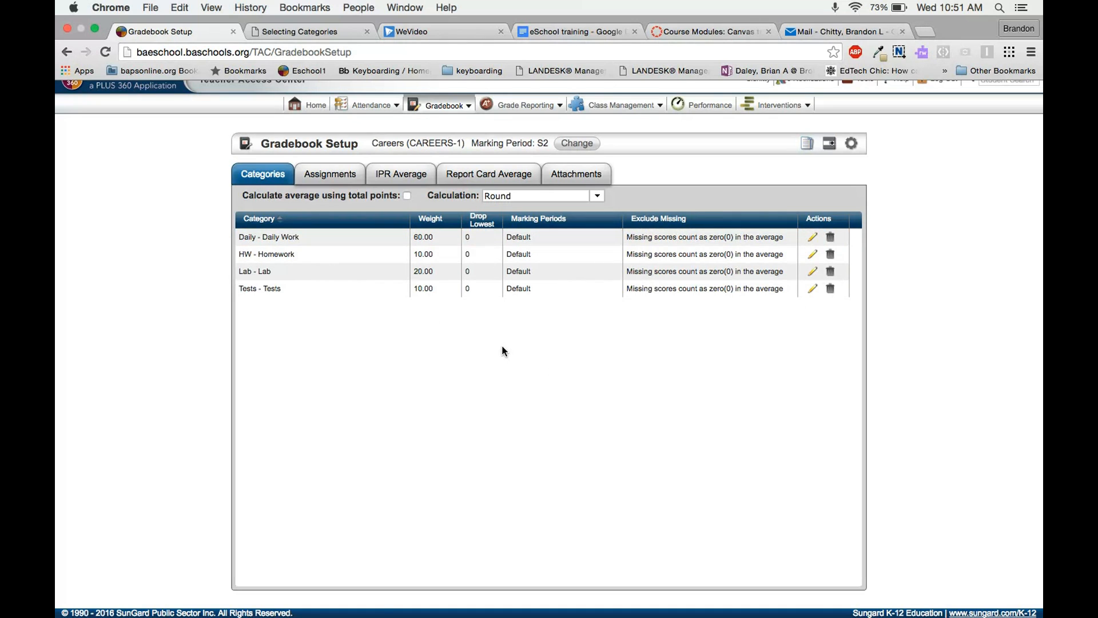
Step: Enter a new Final category with a weight of 10 in the Gradebook Setup of Careers (CAREERS-1), marking period S1
mouse_move(439, 113)
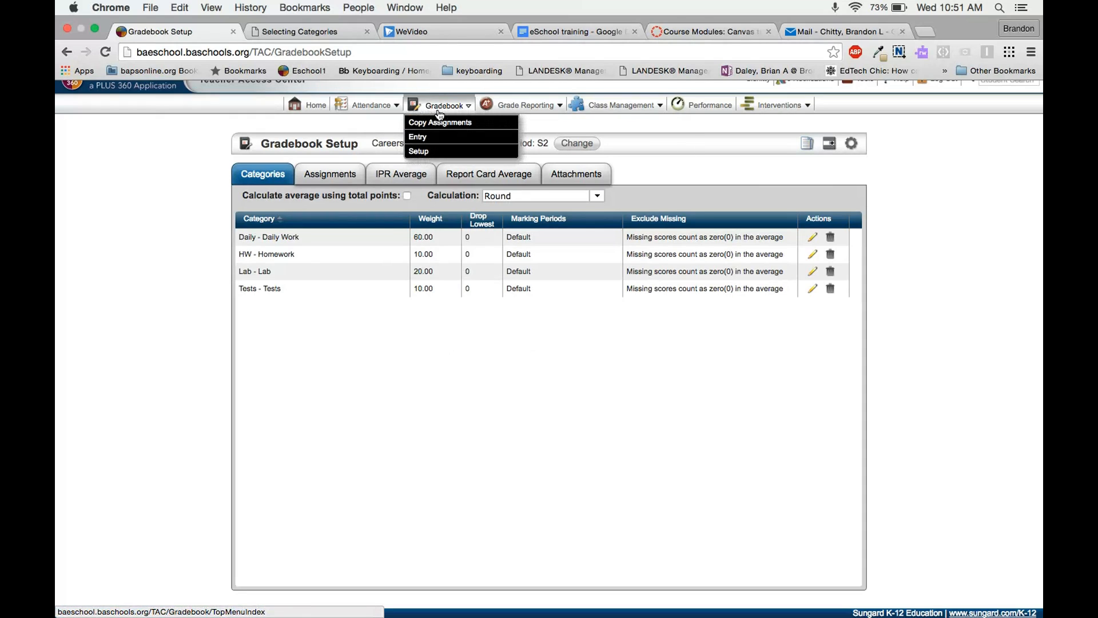
left_click(439, 157)
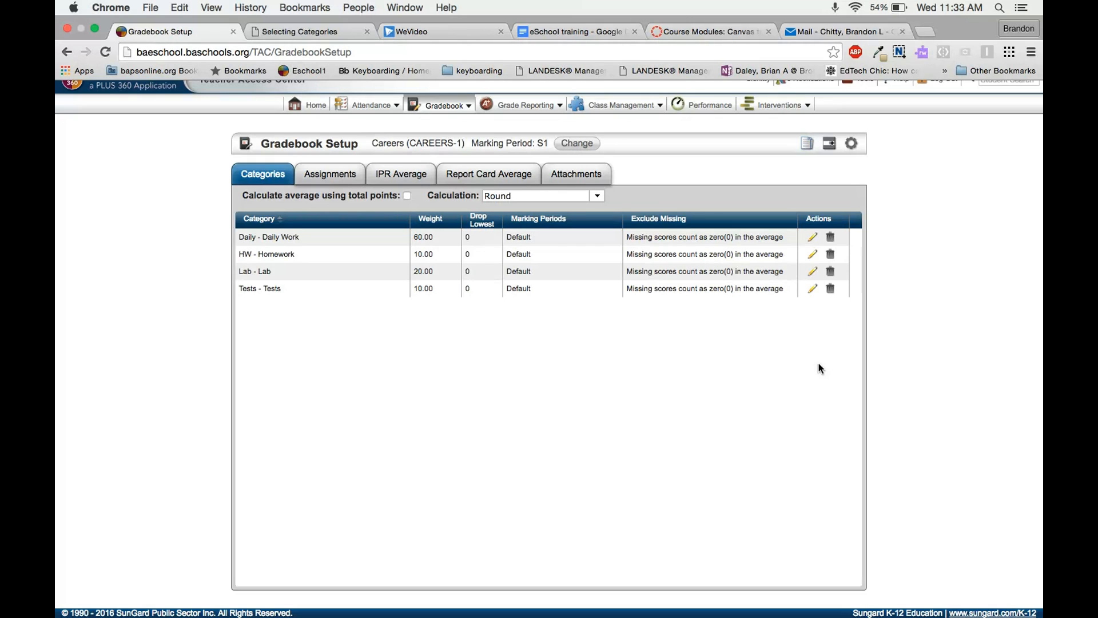
left_click(828, 144)
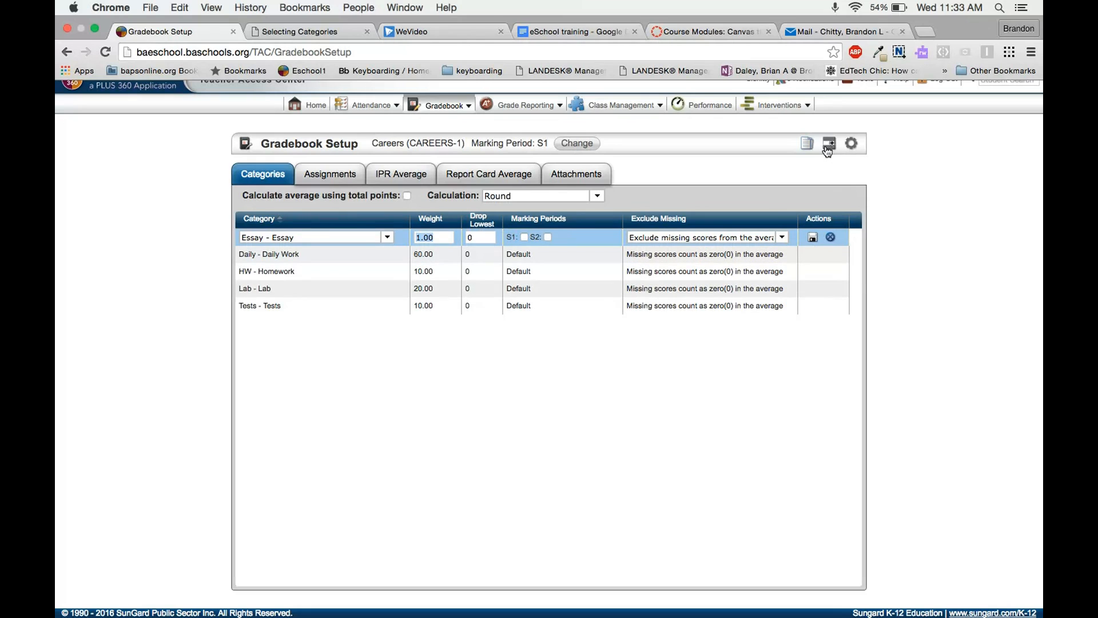
left_click(389, 239)
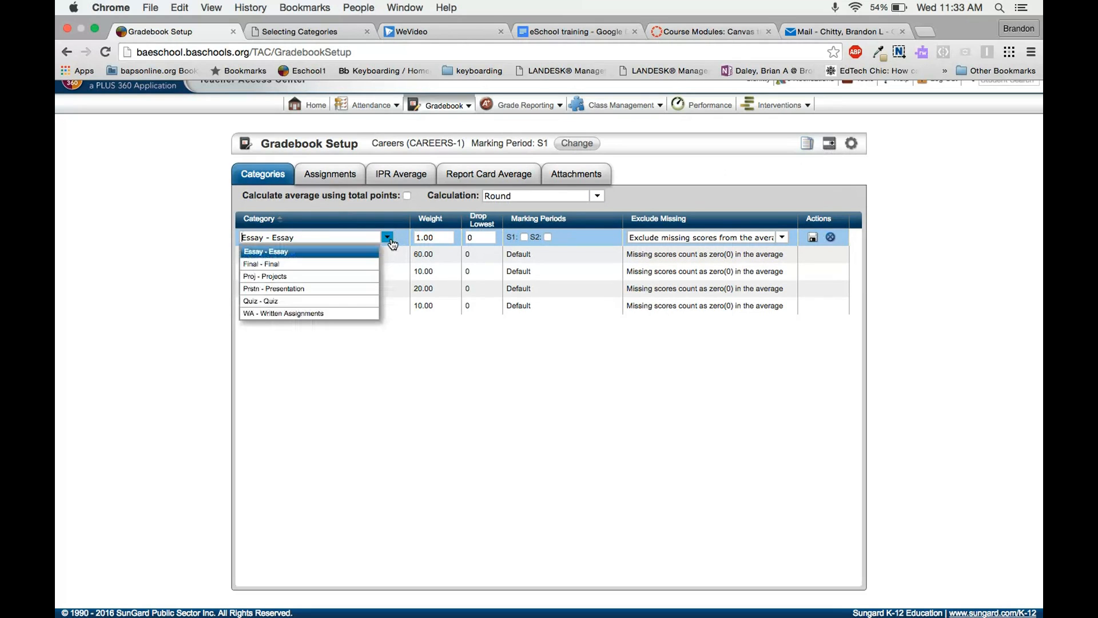
left_click(275, 266)
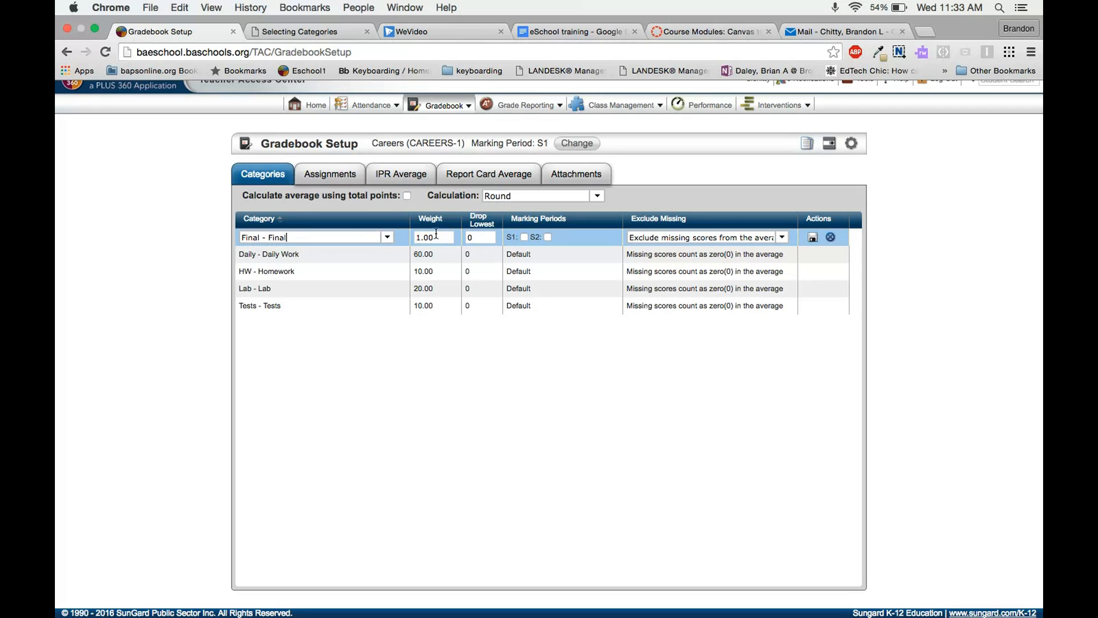
left_click_drag(436, 236, 413, 236)
type("10")
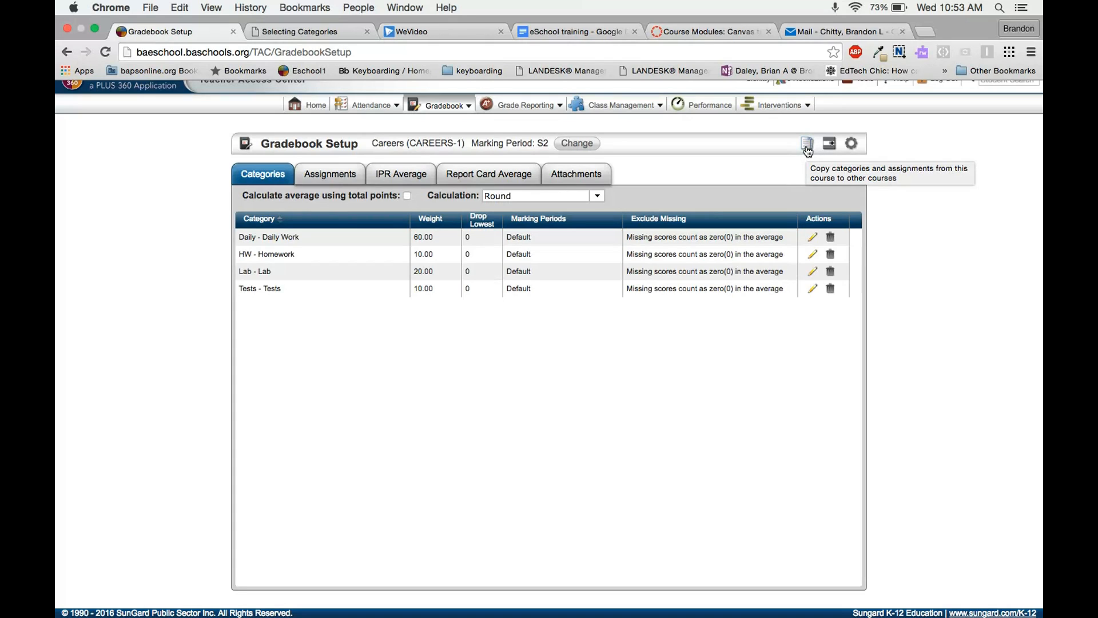
Step: Copy all categories and assignments of every marking period from Careers (CAREERS-1) to Careers (2410-1)
left_click(807, 148)
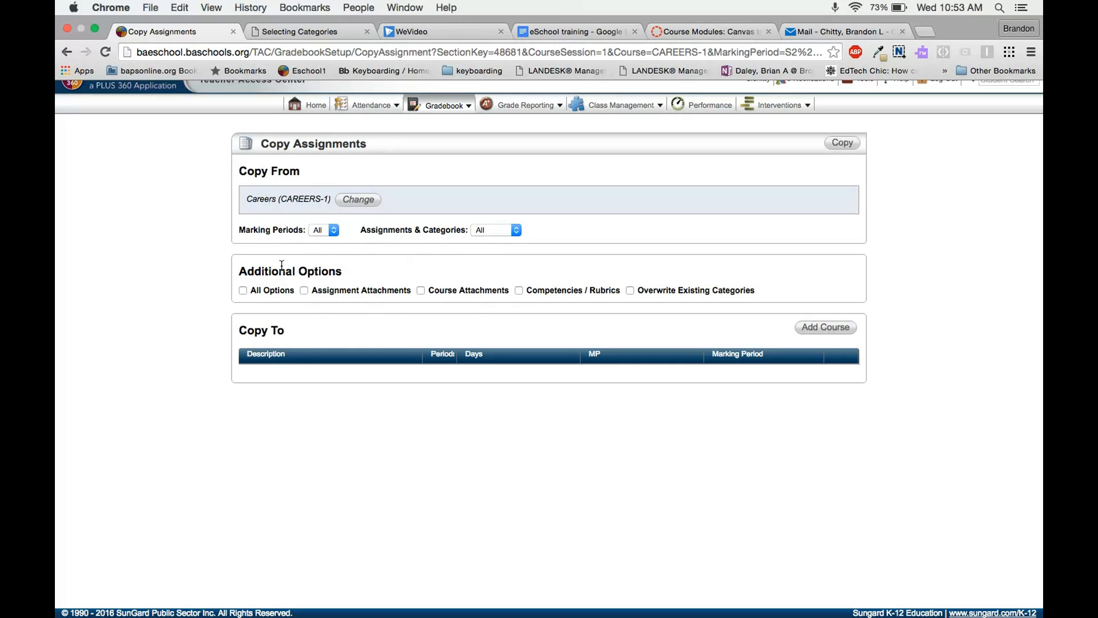
left_click(849, 331)
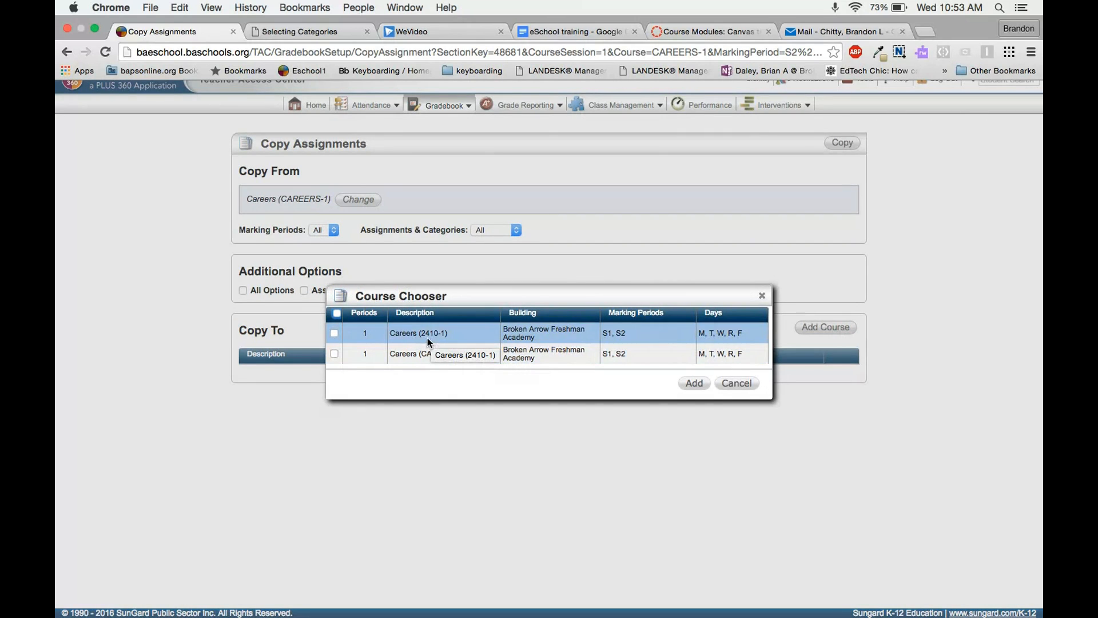
left_click(334, 333)
left_click(690, 383)
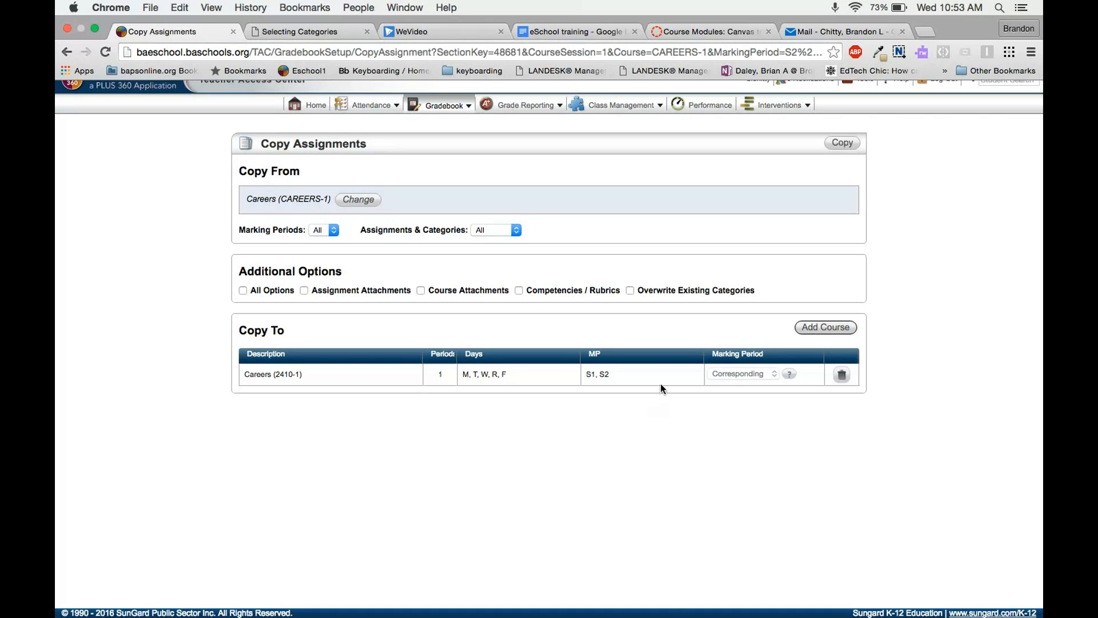
left_click(856, 150)
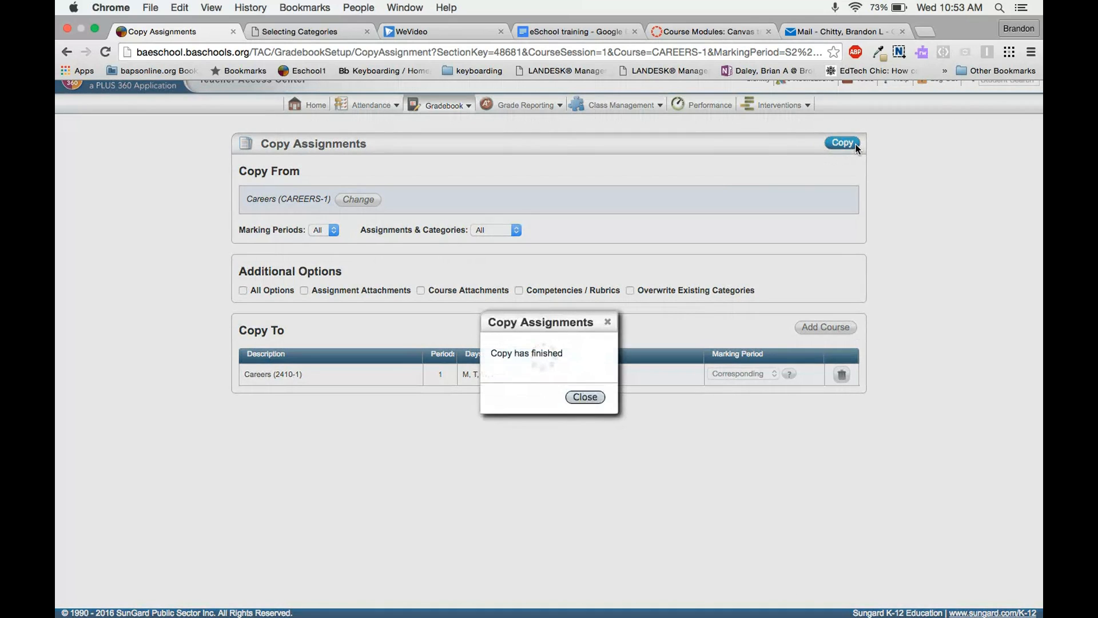
left_click(584, 398)
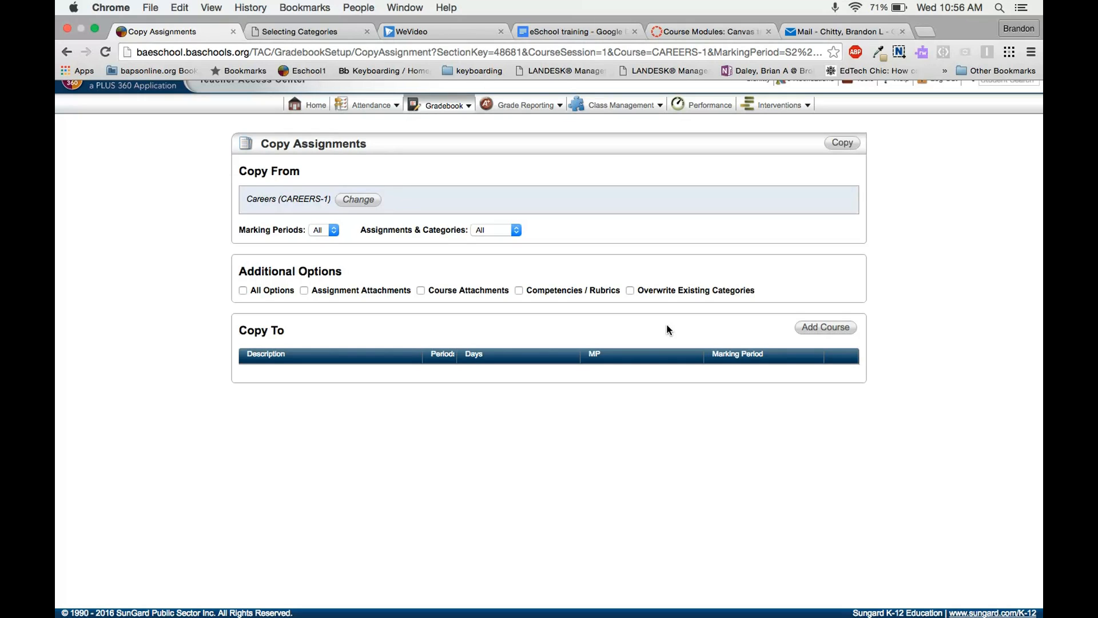
Step: Open the Gradebook Setup and switch the class to Careers (2410-1) to check its copied categories
mouse_move(438, 108)
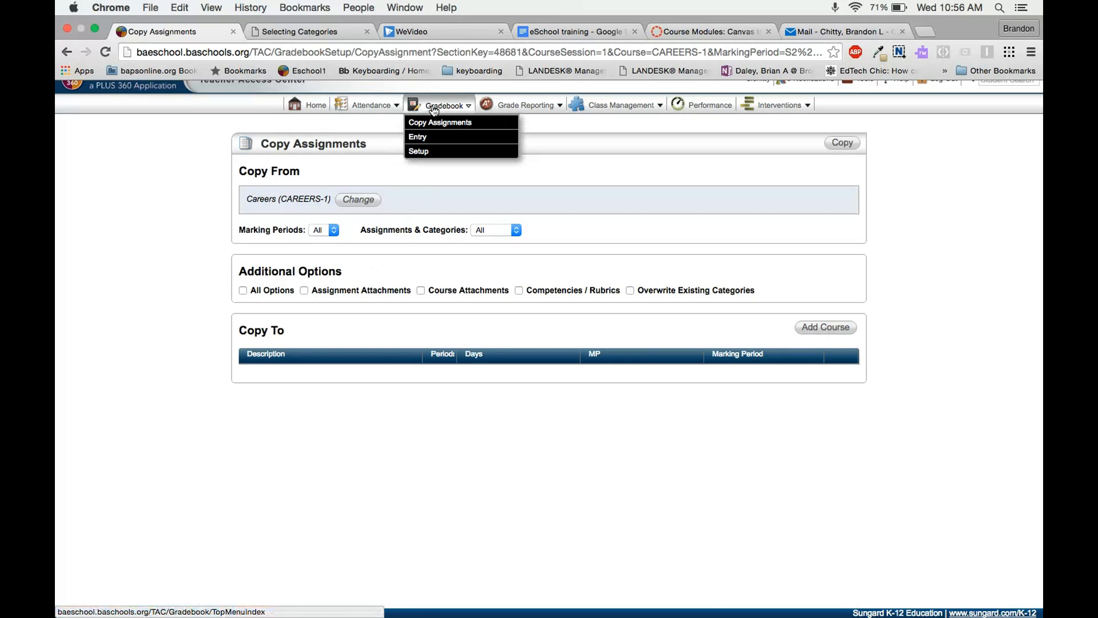
left_click(427, 156)
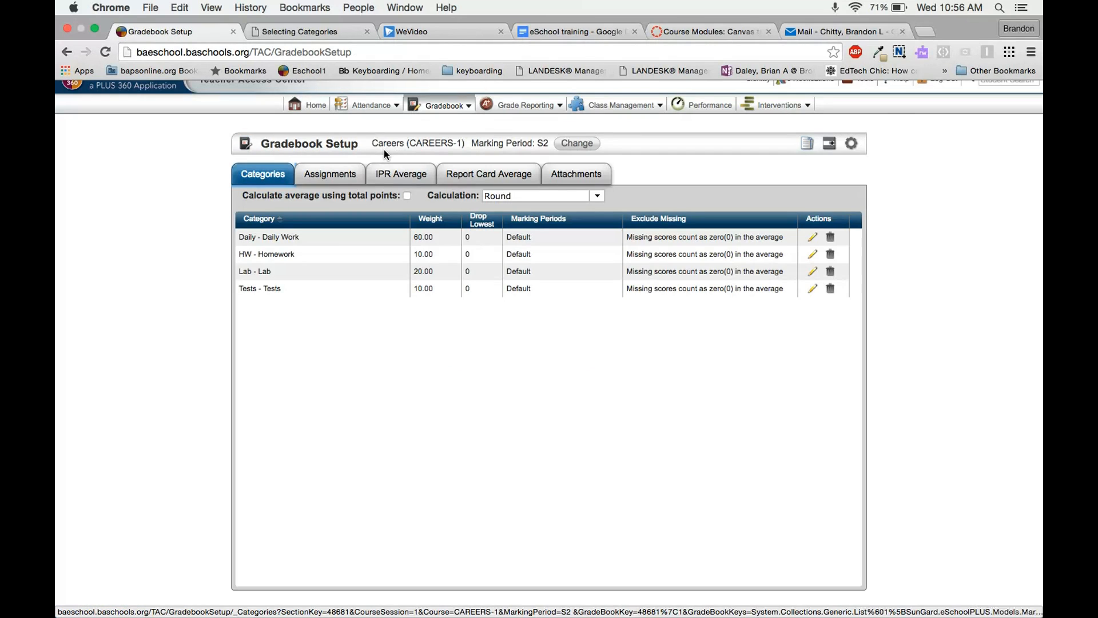
mouse_move(414, 150)
left_click(579, 143)
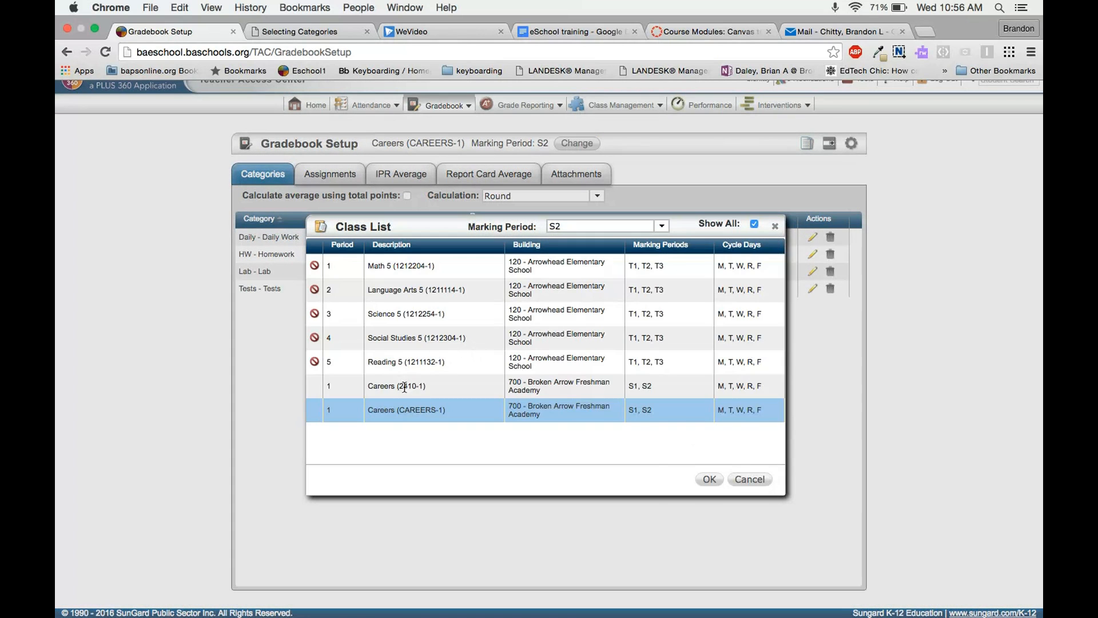
left_click(376, 385)
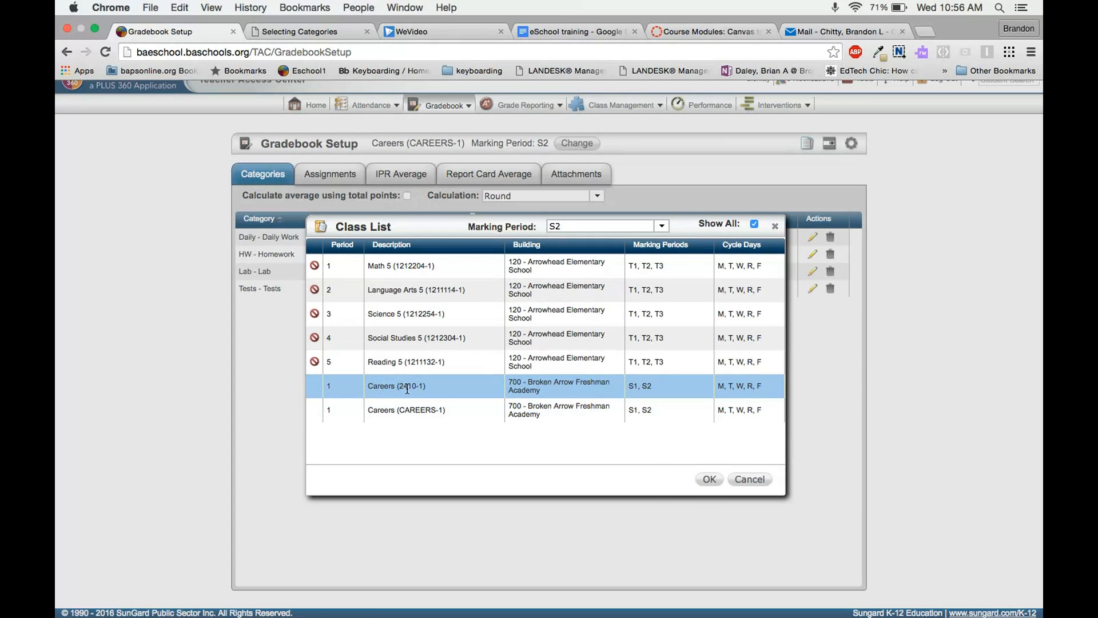
left_click(706, 481)
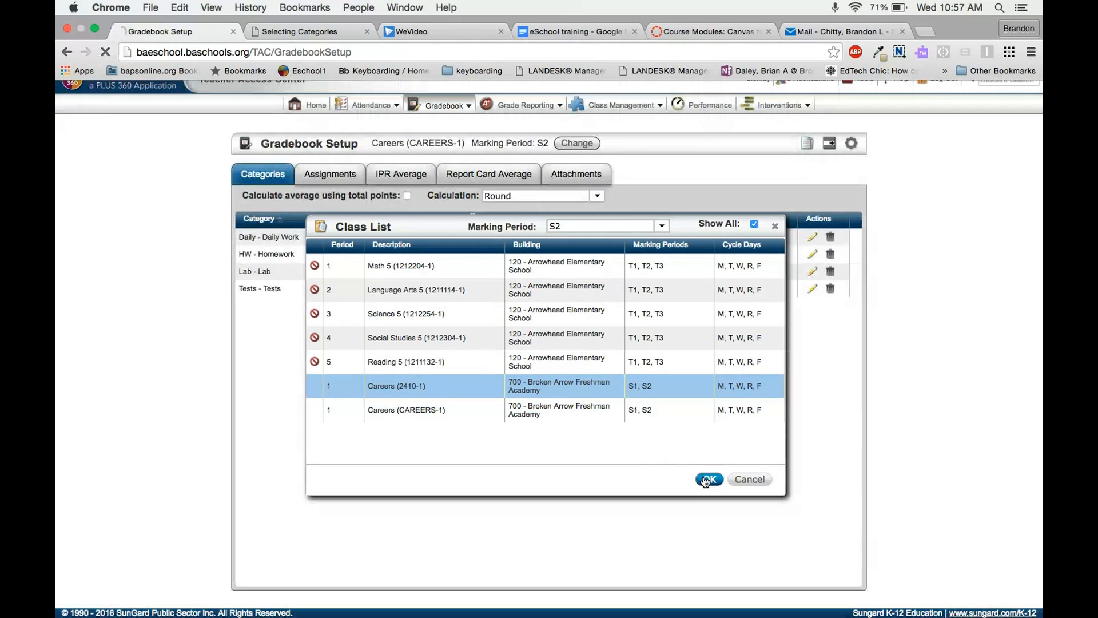
left_click(706, 479)
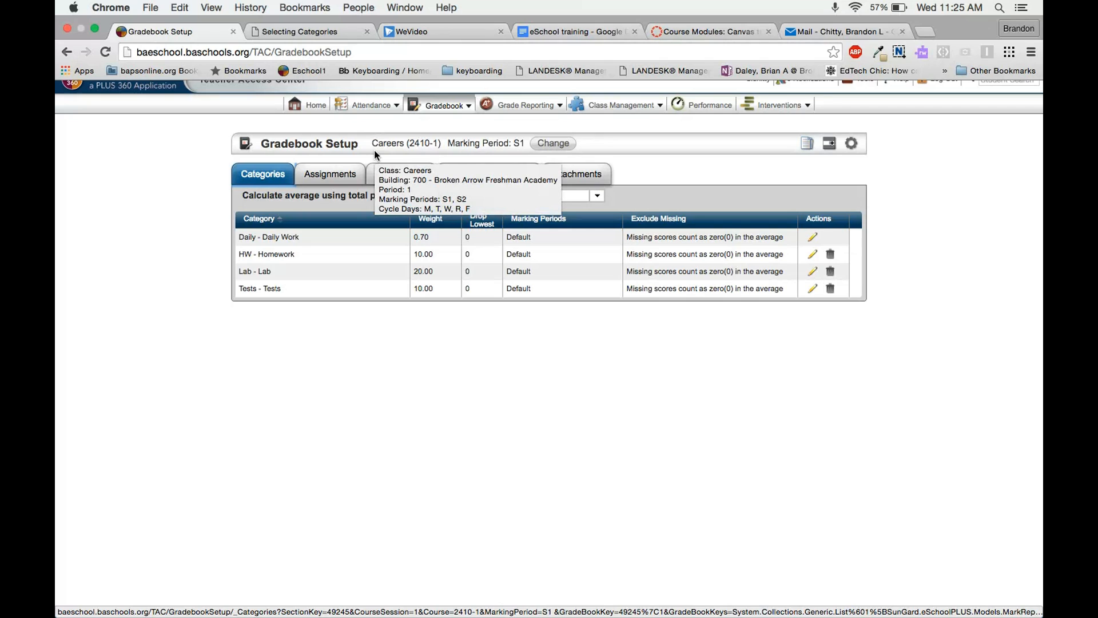